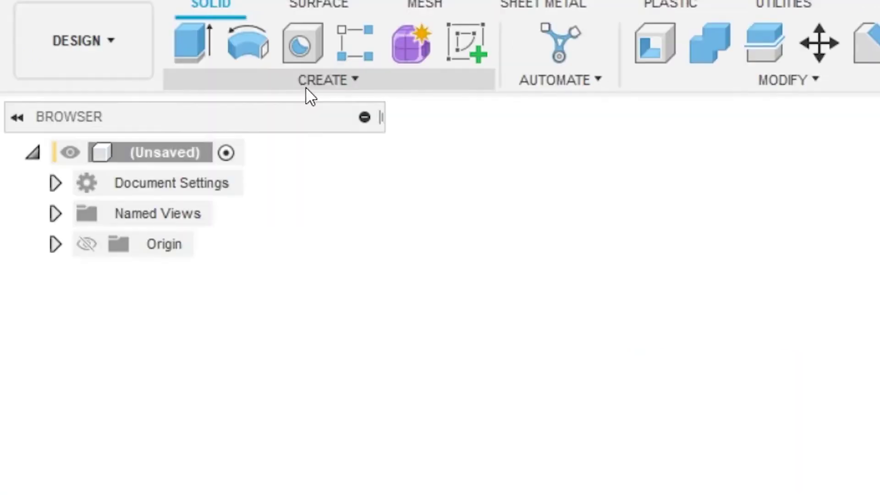
Step: Create a new sketch on the horizontal XY origin plane
left_click(296, 81)
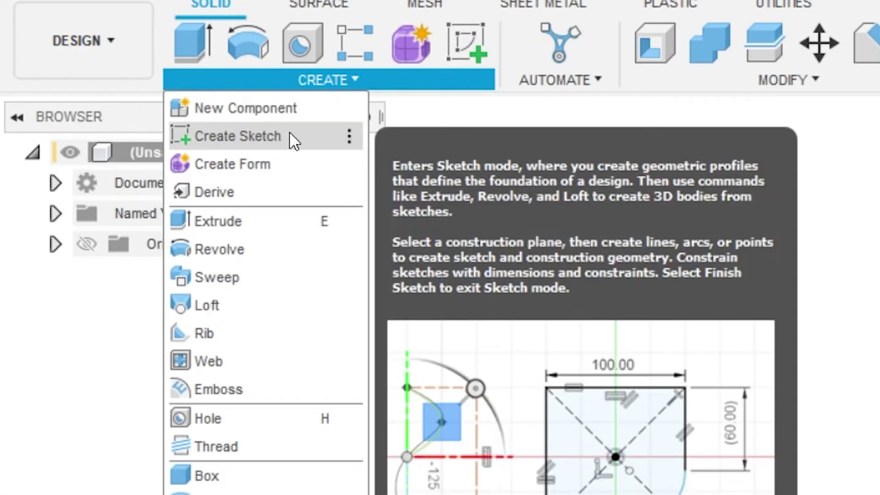
left_click(290, 136)
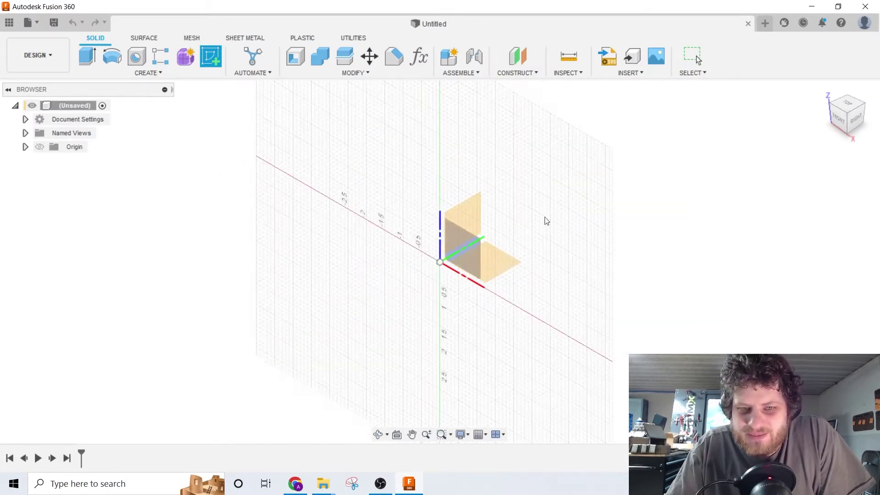
middle_click_drag(550, 261, 492, 288, "shift")
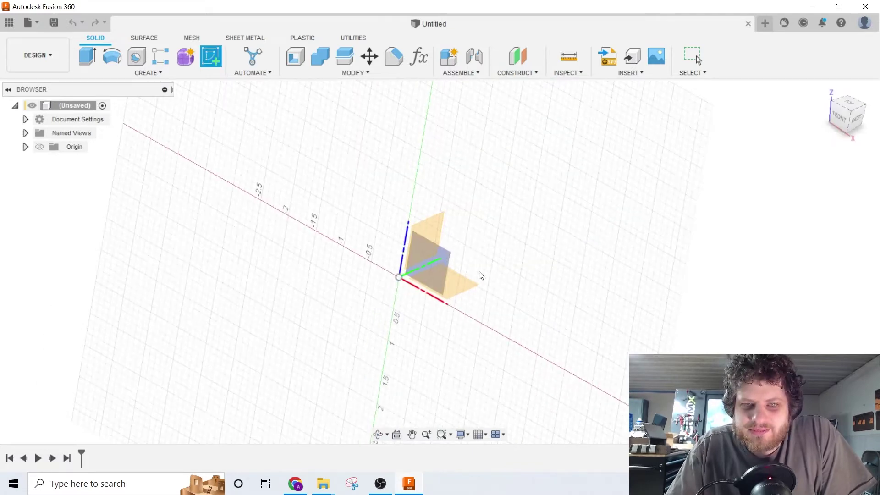
mouse_move(467, 251)
middle_mouse_down("shift")
mouse_move(454, 238)
mouse_move(481, 253)
mouse_move(489, 273)
mouse_move(527, 273)
mouse_move(443, 279)
middle_mouse_up("shift")
mouse_move(574, 274)
middle_mouse_down("shift")
mouse_move(585, 253)
mouse_move(602, 255)
middle_mouse_up("shift")
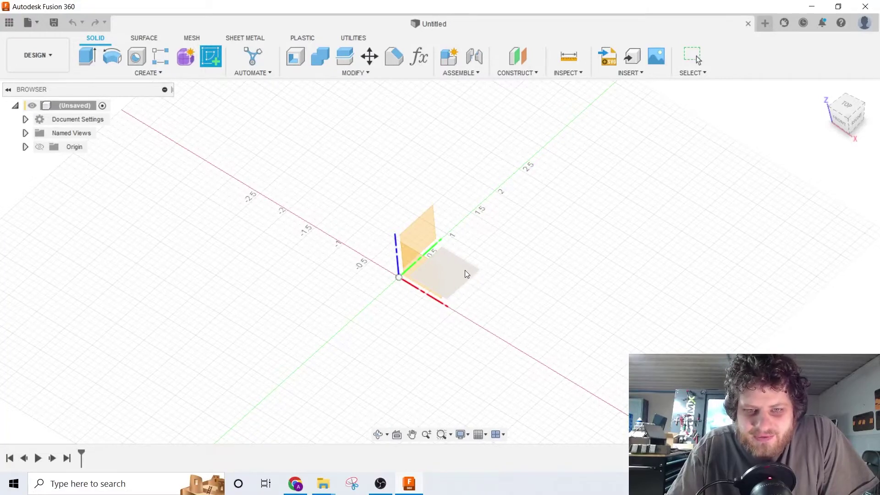
left_click(458, 274)
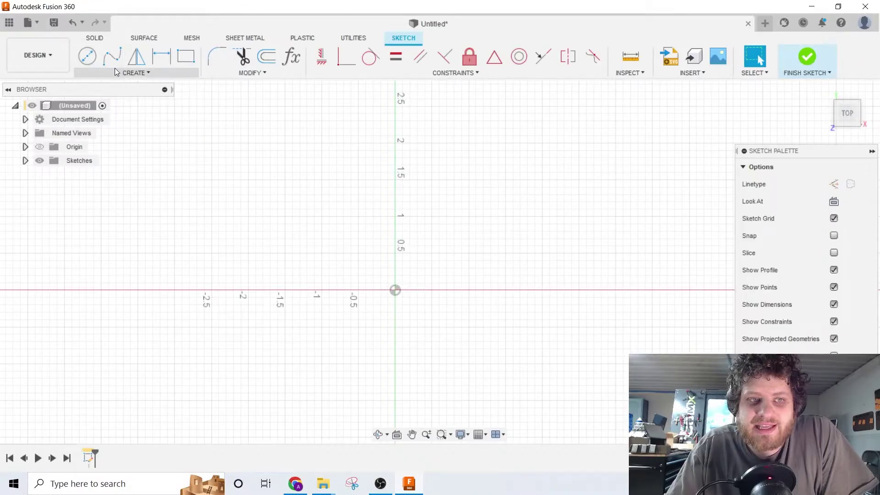
Step: Sketch a center diameter circle about 3.2 in across, centred on the origin
left_click(269, 163)
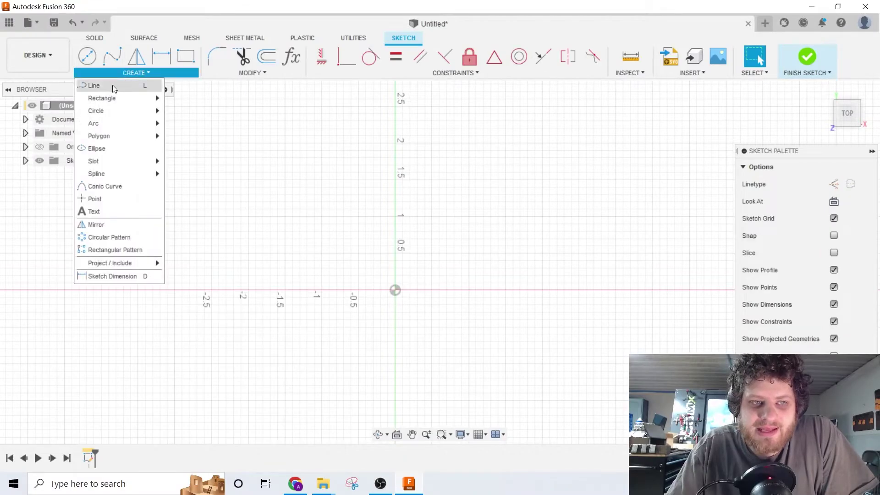
mouse_move(111, 110)
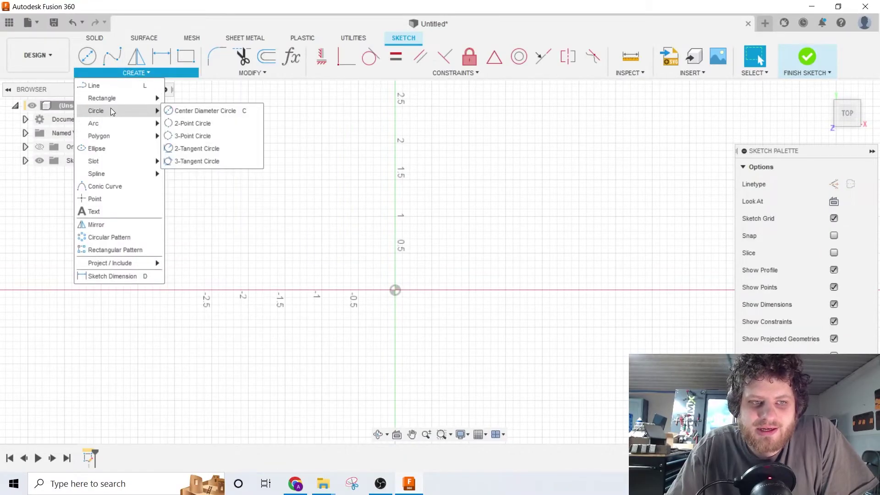
left_click(177, 112)
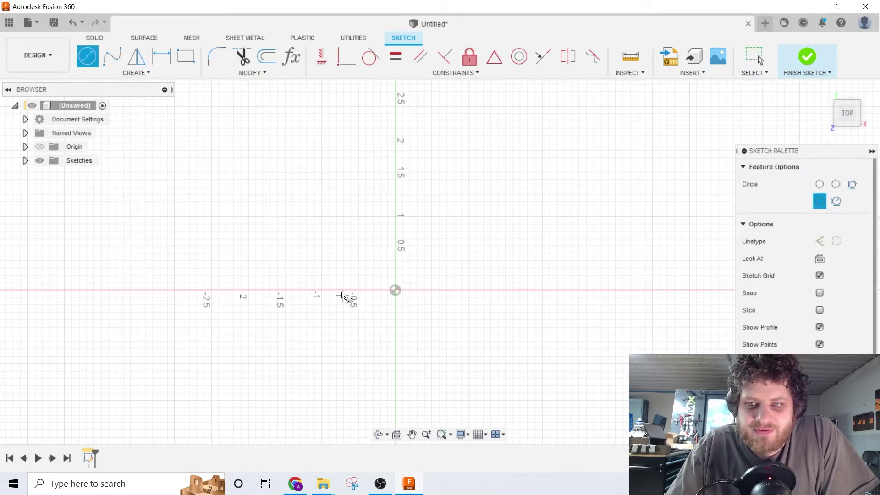
left_click(394, 289)
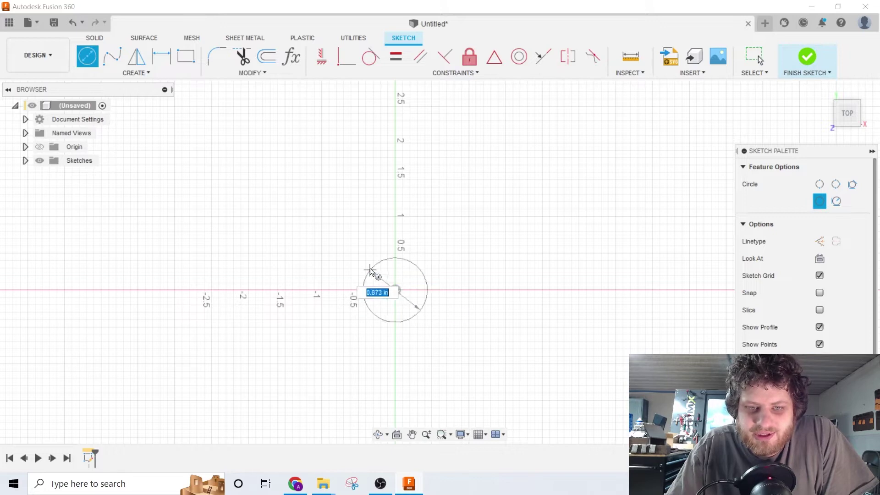
left_click(310, 211)
key("Escape")
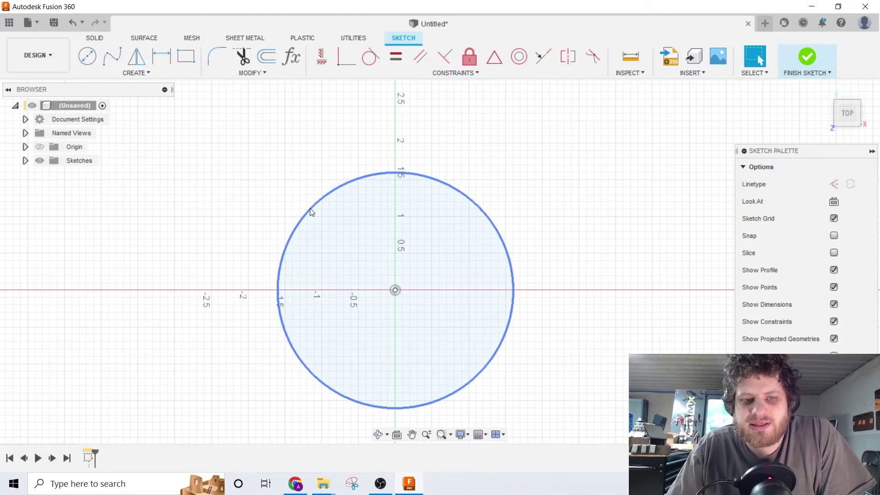
left_click(340, 294)
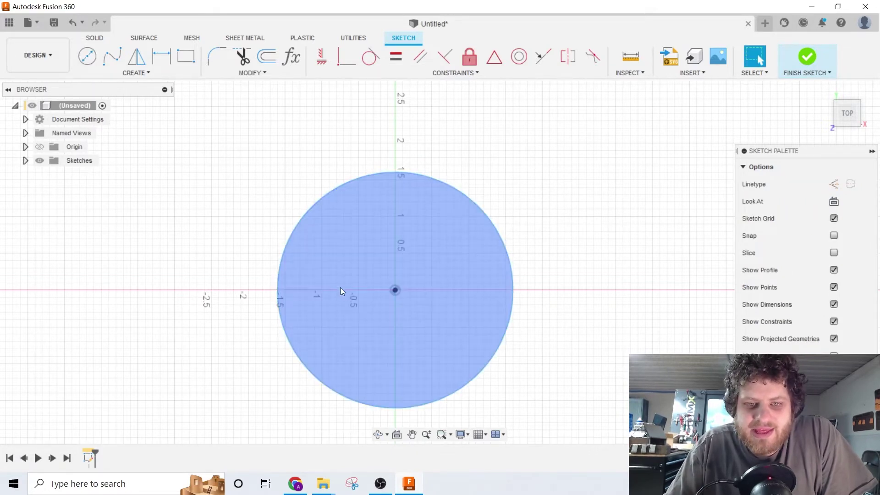
left_click(471, 179)
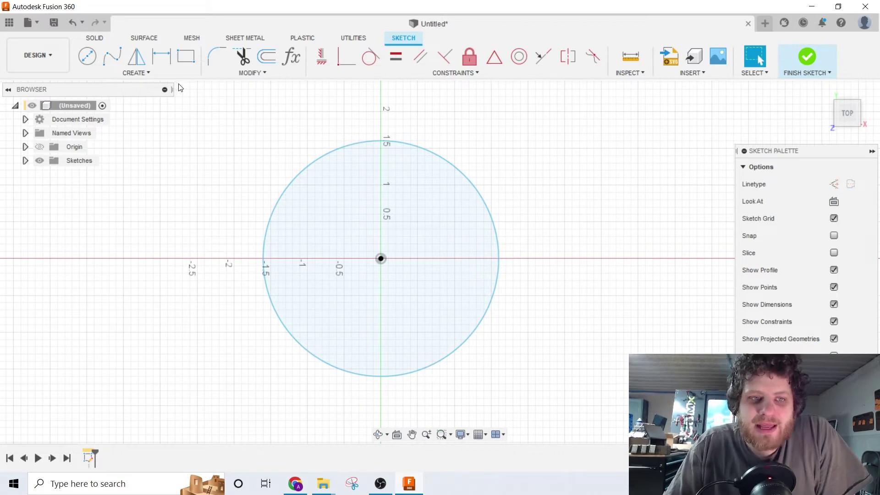
Step: Dimension the circle's diameter as 2.11+.25 in and finish the sketch
left_click(157, 72)
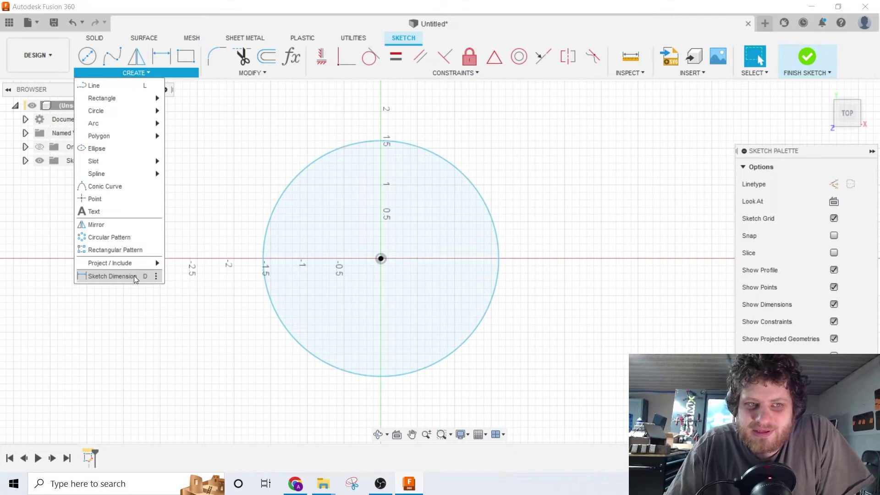
left_click(134, 276)
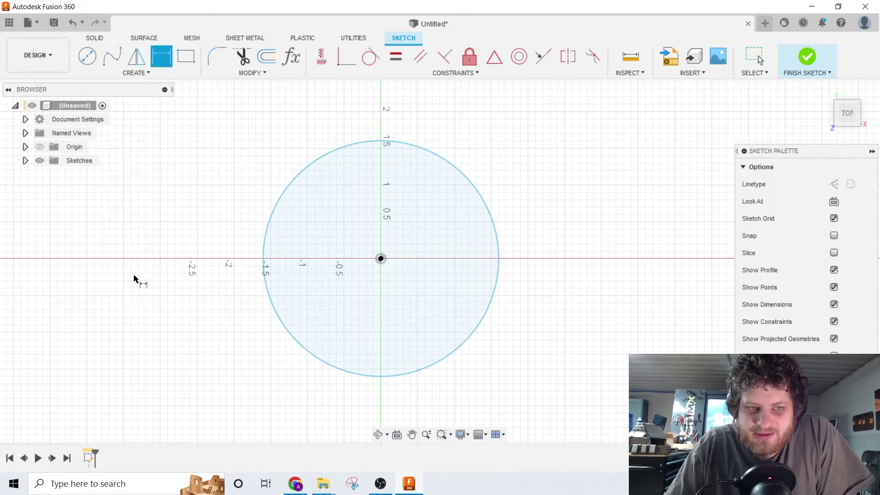
left_click(298, 178)
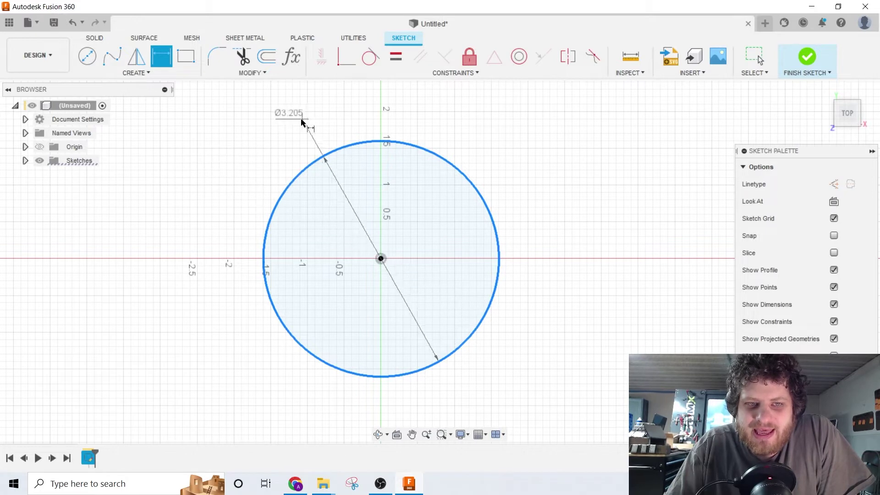
left_click(251, 167)
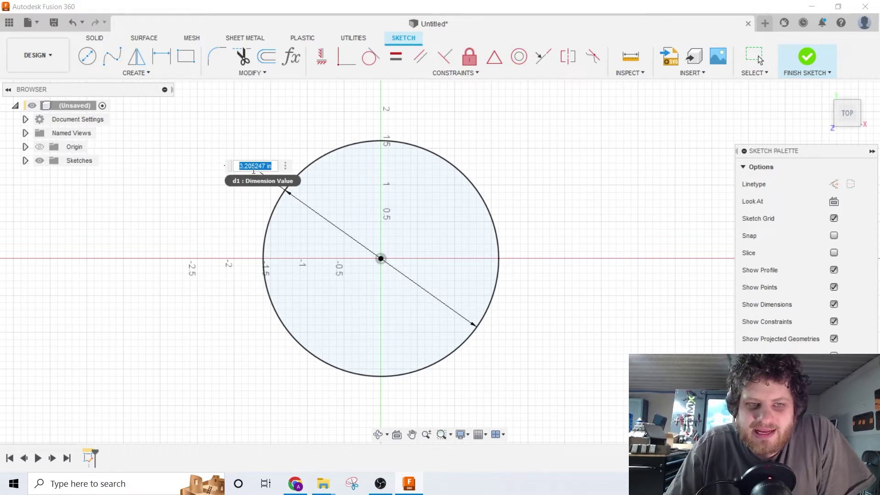
key("BackSpace")
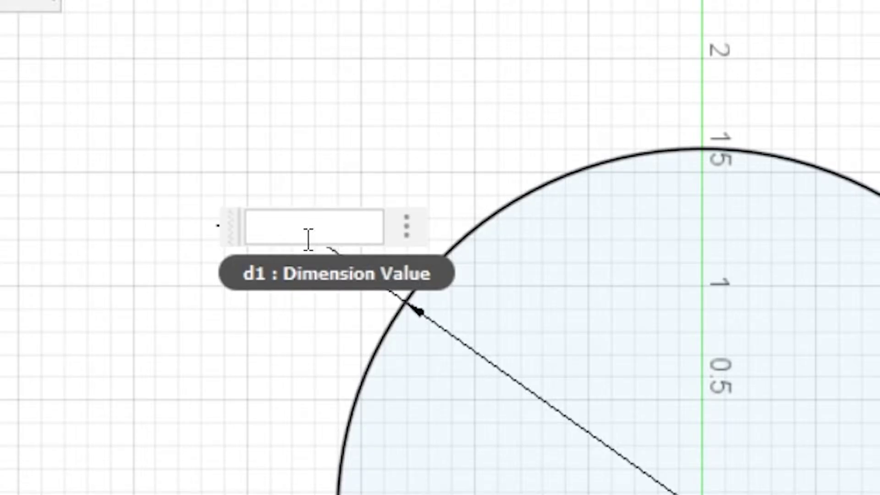
type("2.11")
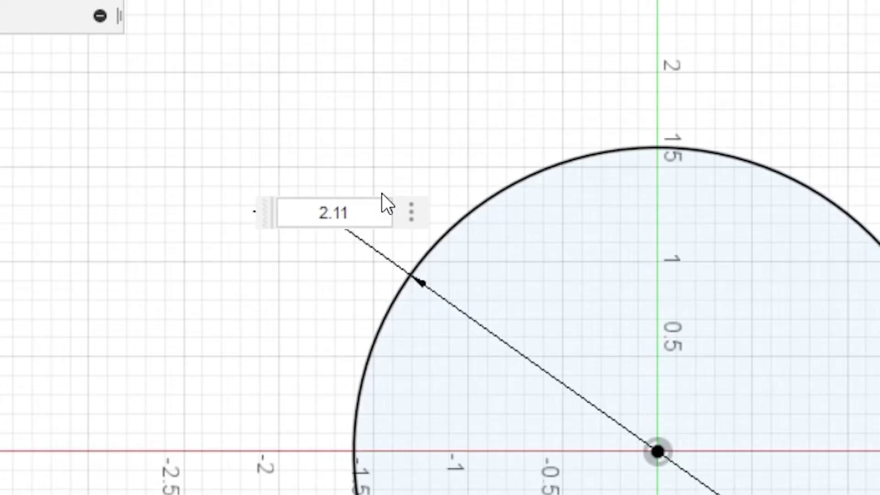
type("+.25")
key("Return")
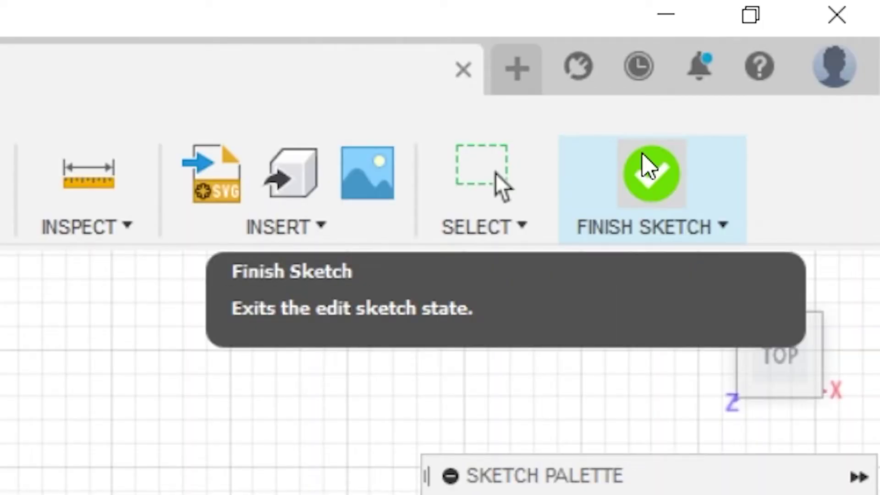
left_click(642, 159)
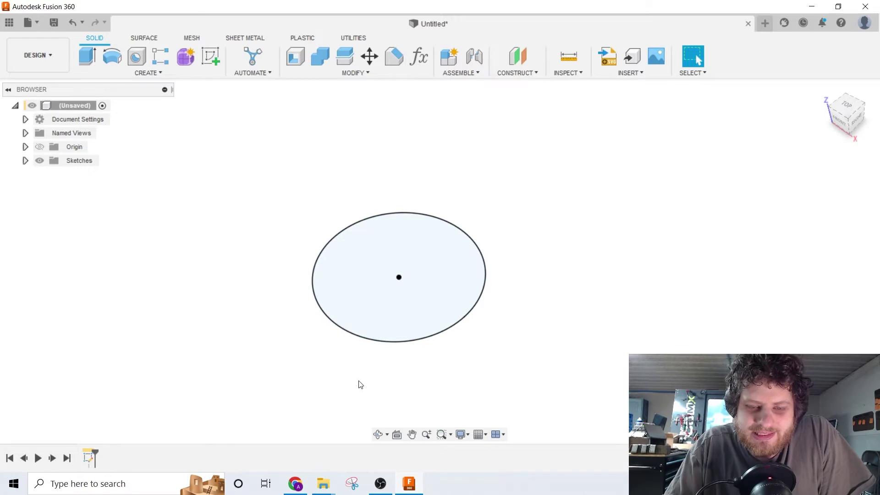
Step: Extrude the circle profile upward by .15+.125 in as a new body
left_click(361, 243)
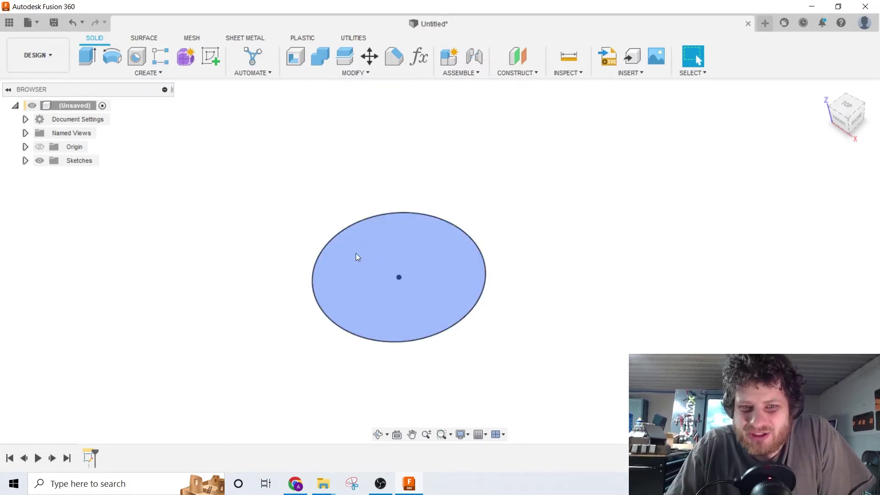
left_click(272, 232)
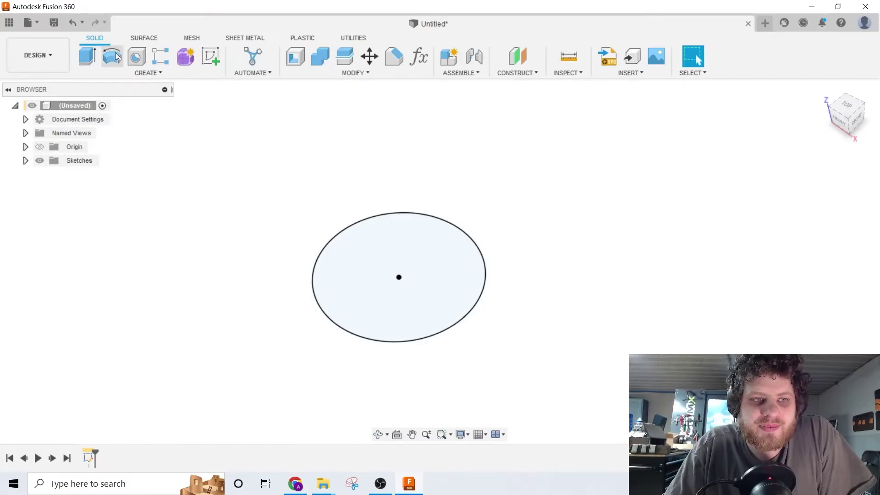
left_click(85, 55)
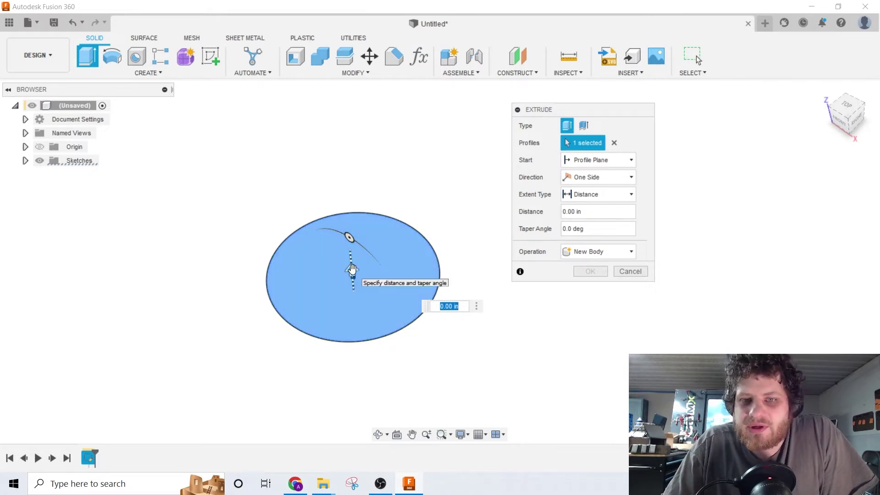
left_click_drag(351, 270, 333, 213)
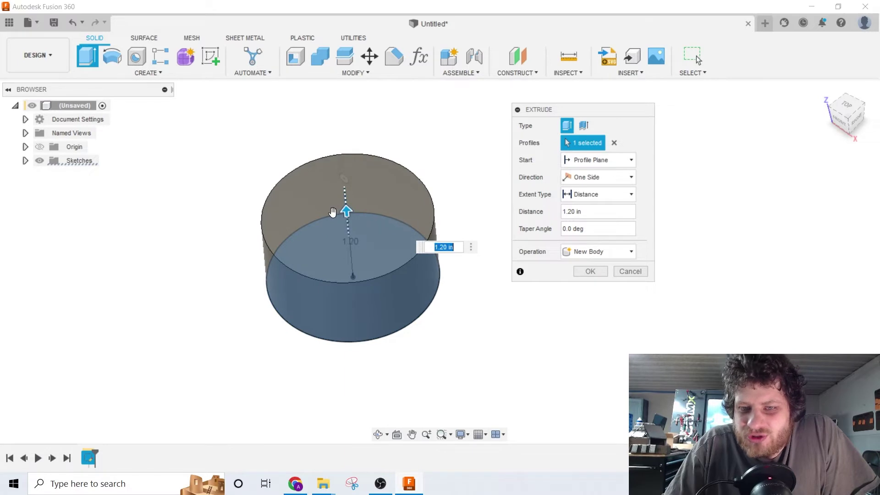
middle_click_drag(370, 231, 364, 211, "shift")
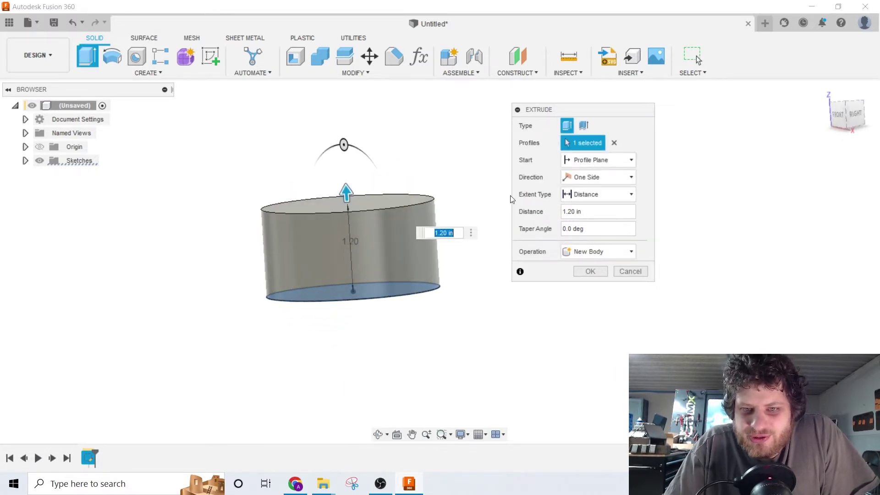
left_click(598, 213)
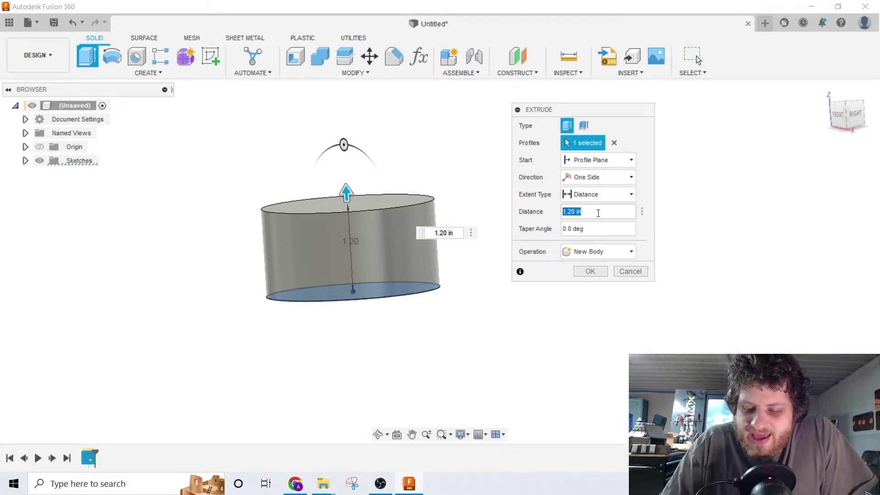
type(".15")
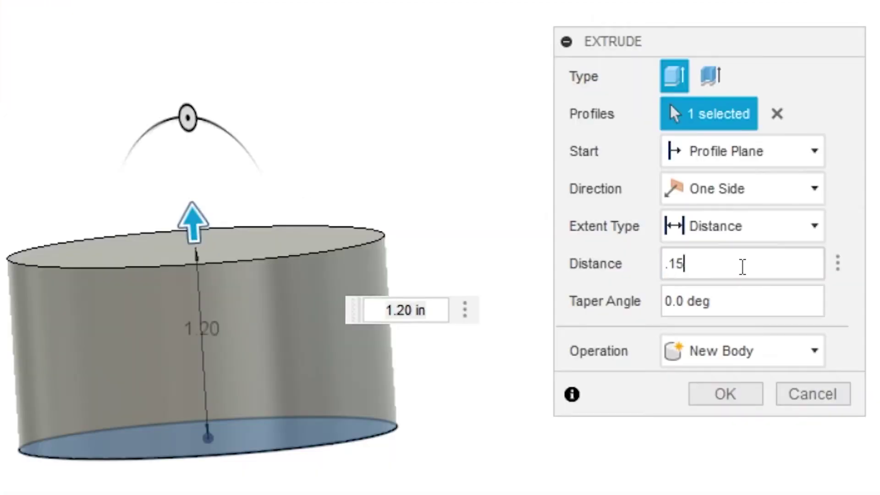
type("+")
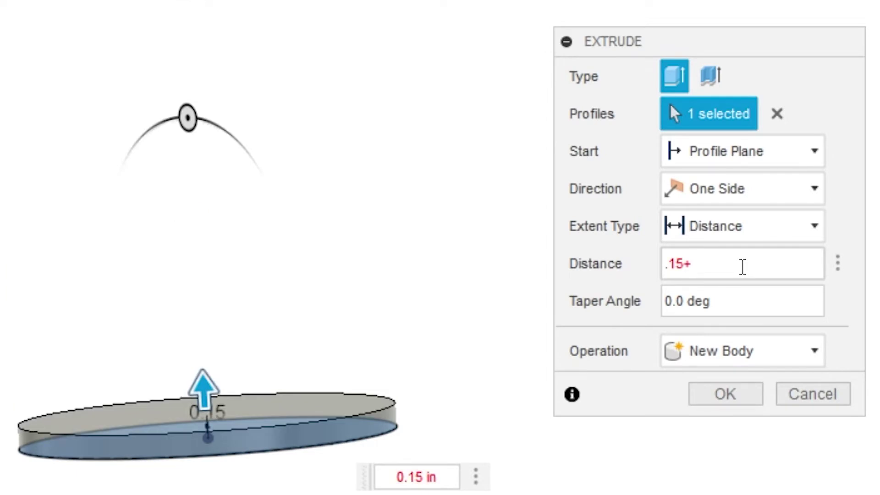
type(".125")
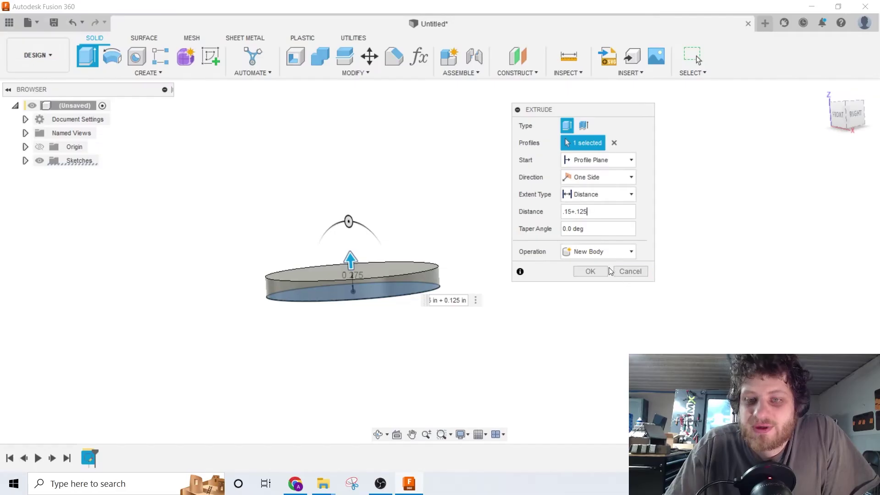
left_click(725, 394)
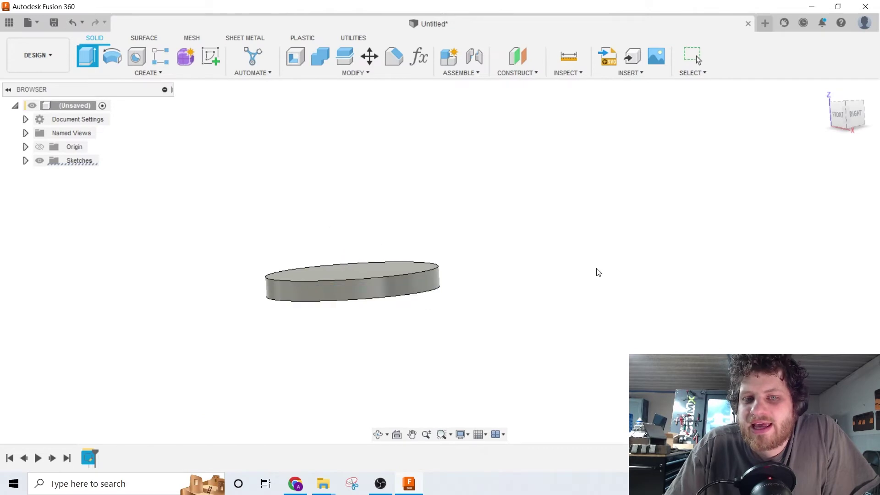
Step: Create a new sketch on the top face of the disc
middle_click_drag(325, 228, 353, 281, "shift")
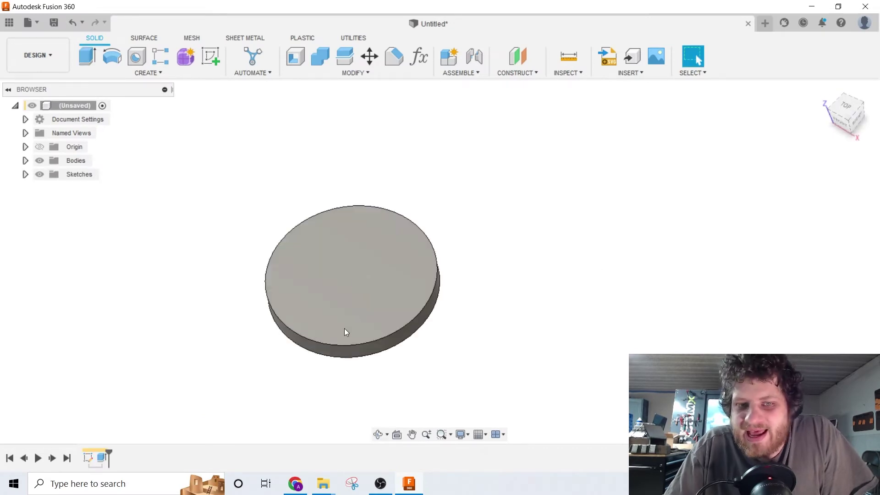
middle_click_drag(346, 318, 454, 265, "shift")
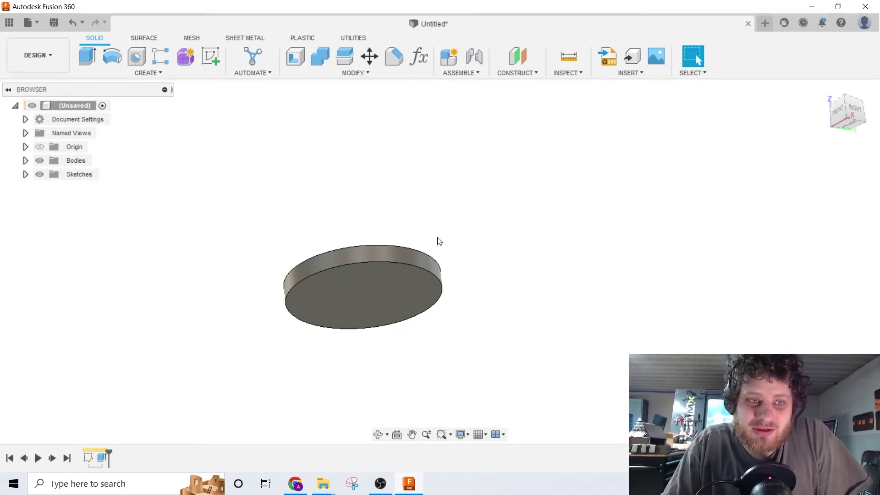
left_click(211, 58)
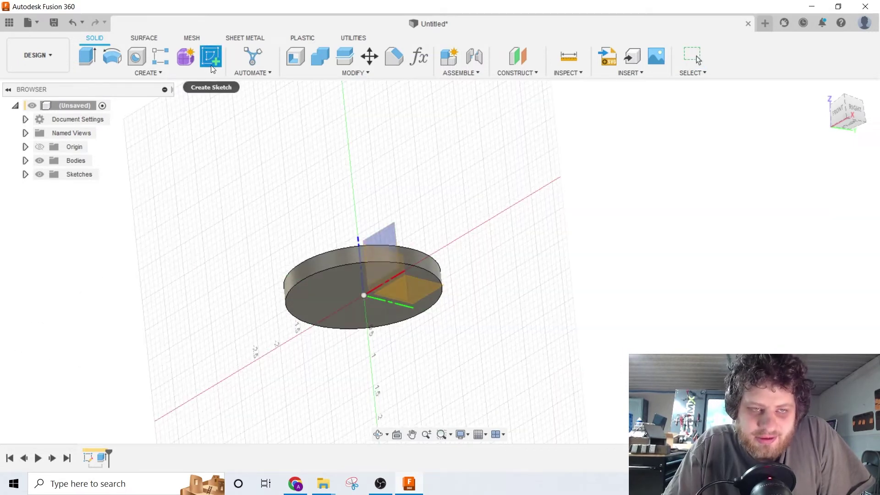
mouse_move(416, 151)
middle_mouse_down("shift")
mouse_move(437, 203)
mouse_move(334, 332)
middle_mouse_up("shift")
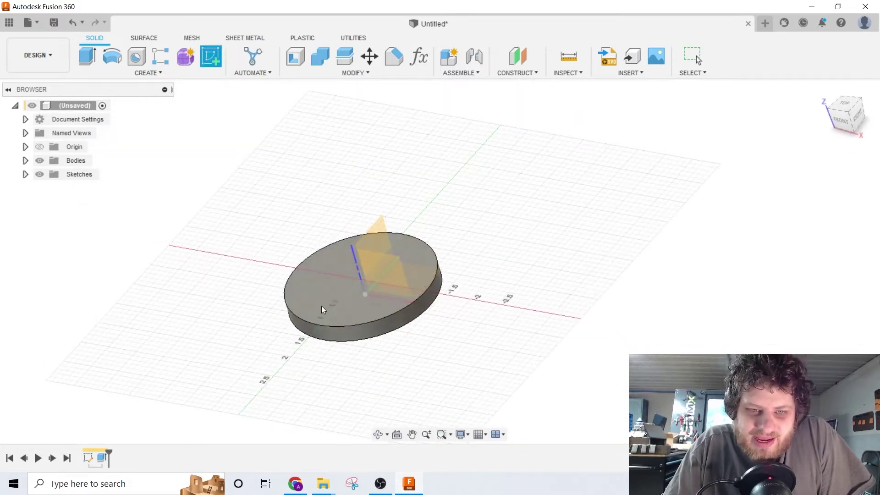
left_click(322, 307)
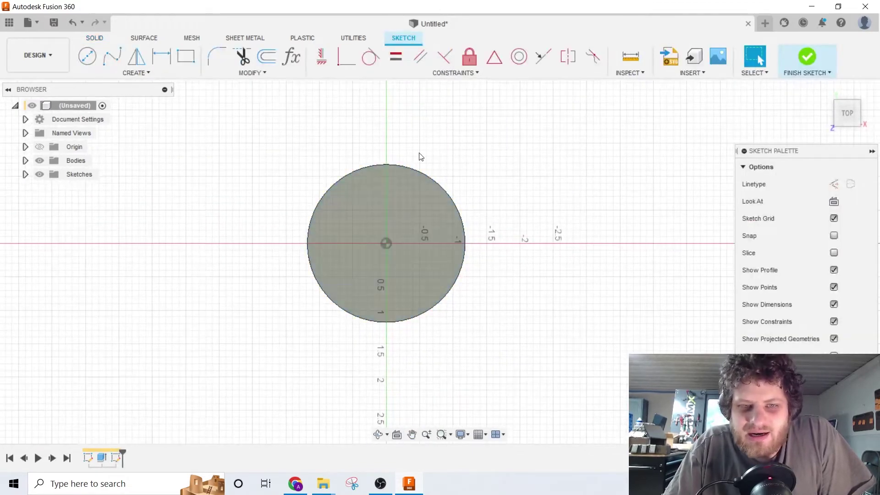
Step: Sketch a center diameter circle about 1.9 in across on the disc's top face, centred on the origin
left_click(379, 165)
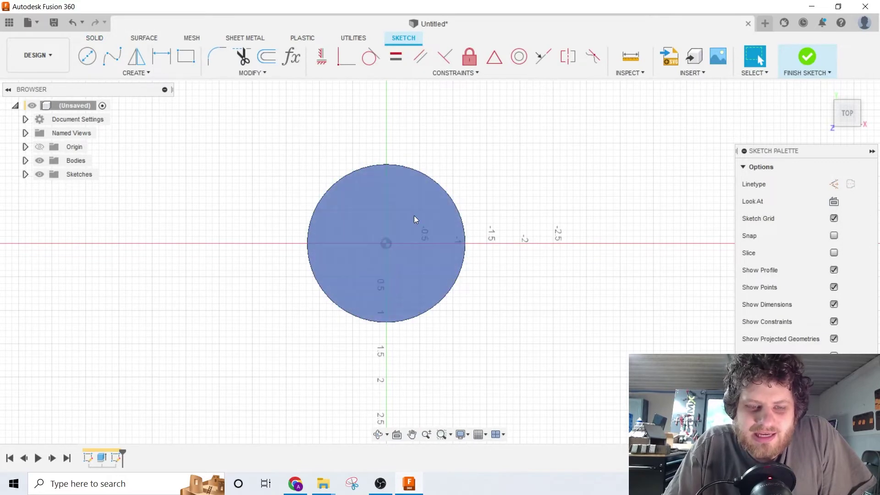
left_click(298, 304)
middle_click_drag(298, 304, 380, 225, "shift")
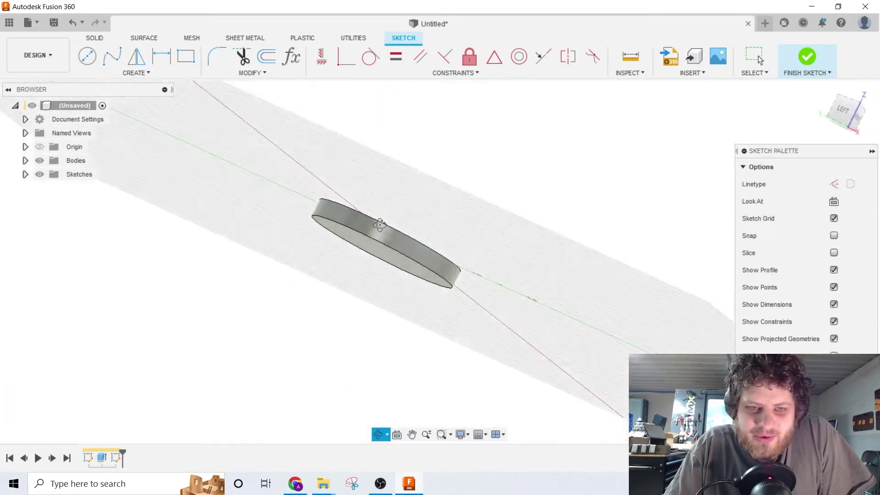
key("F6")
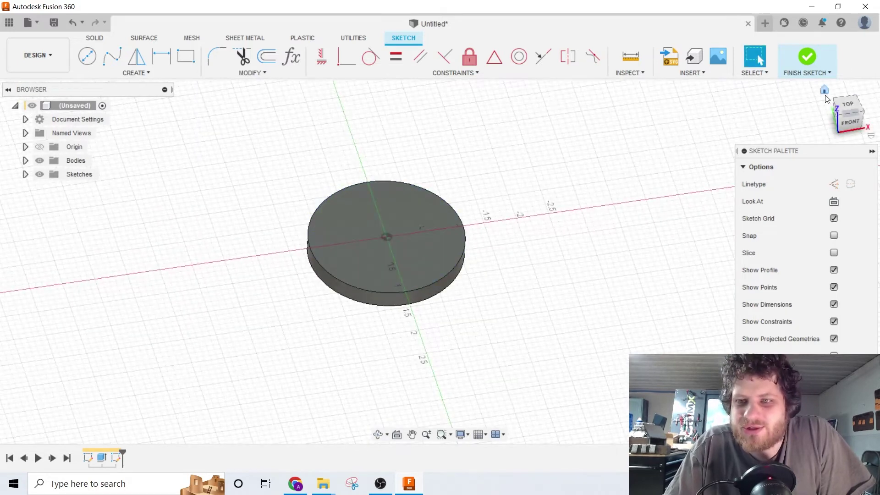
left_click(847, 105)
left_click(87, 56)
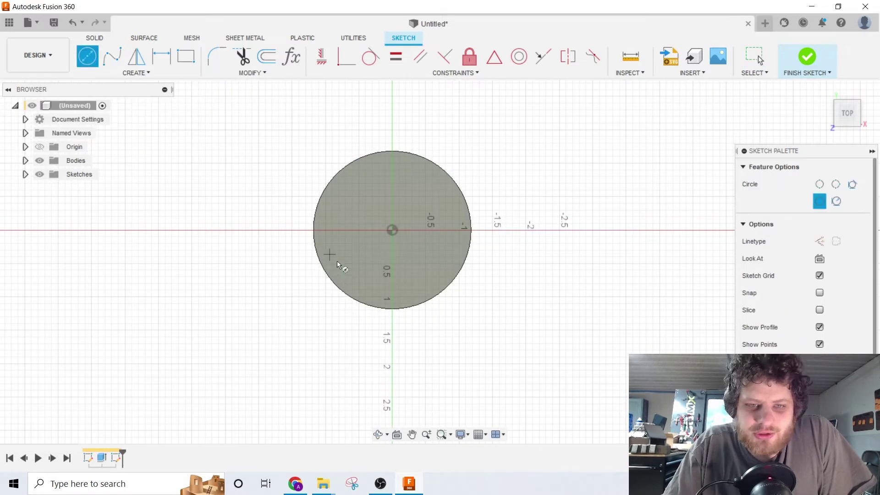
left_click(393, 228)
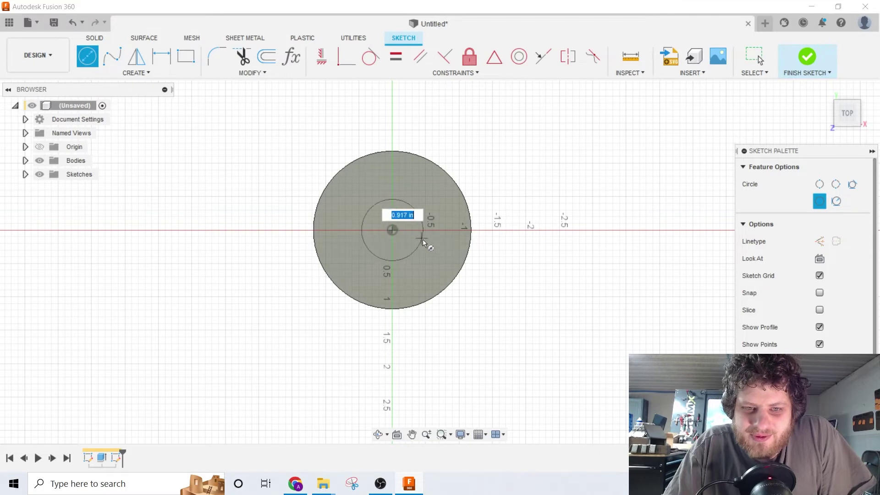
left_click(438, 274)
key("Escape")
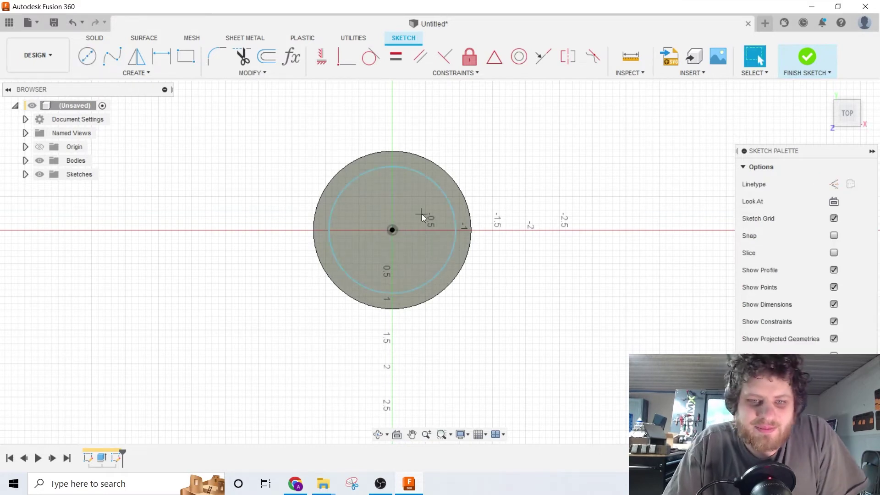
Step: Dimension the inner circle's diameter as 2.11+.03 in and finish the sketch
key("d")
left_click(454, 210)
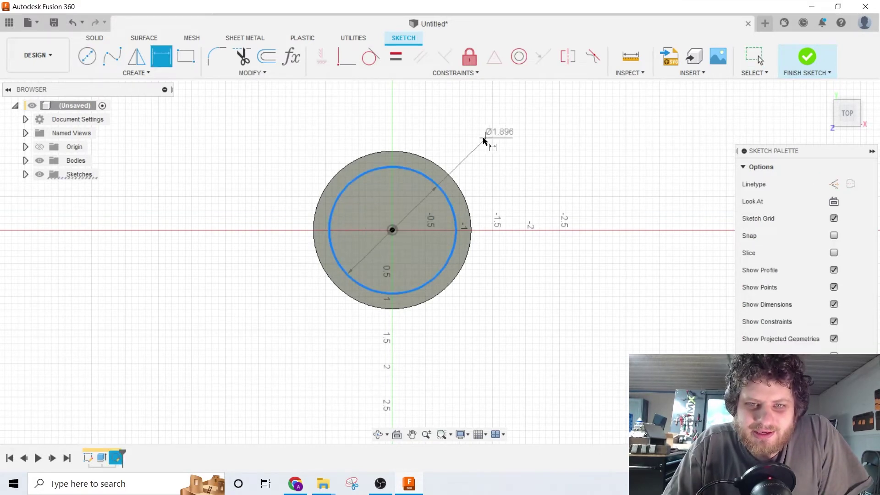
left_click(466, 147)
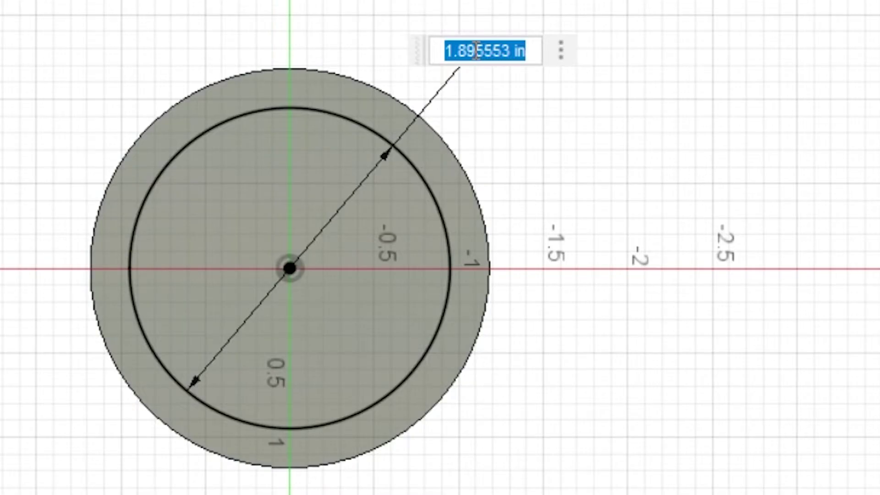
type("2.11+.0")
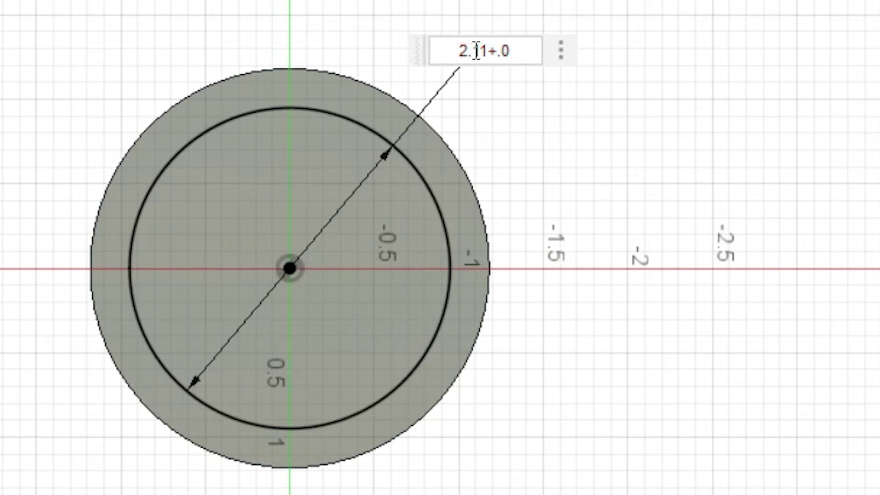
type("3")
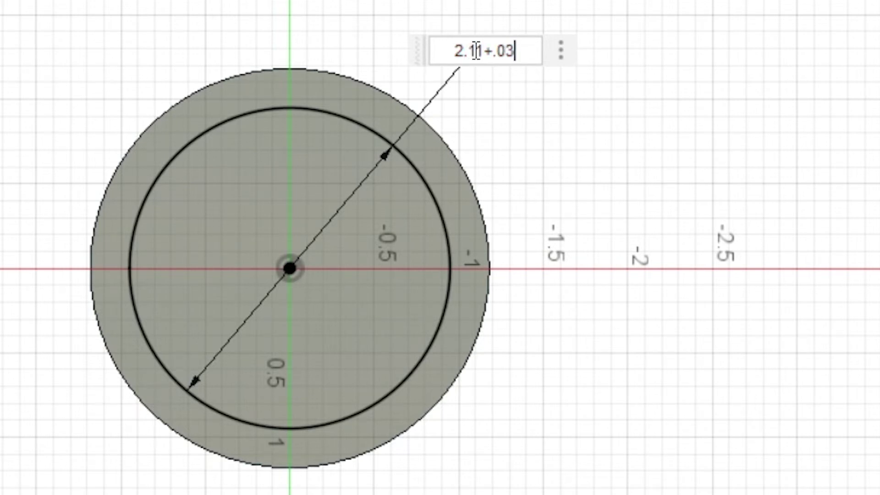
key("Return")
middle_click_drag(294, 220, 344, 183, "shift")
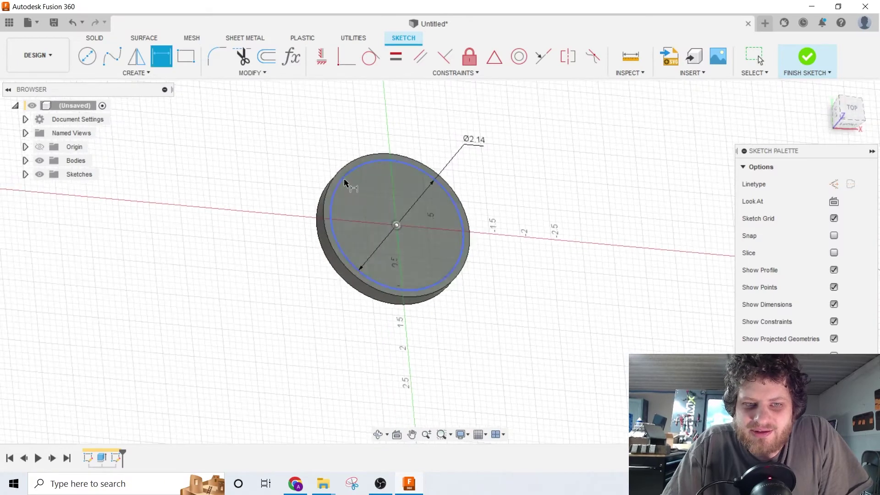
left_click(807, 58)
Step: Extrude the inner circle profile by -.15 in as a cut to form a recess in the disc
left_click(87, 56)
mouse_move(400, 221)
left_mouse_down()
mouse_move(448, 166)
mouse_move(389, 232)
left_mouse_up()
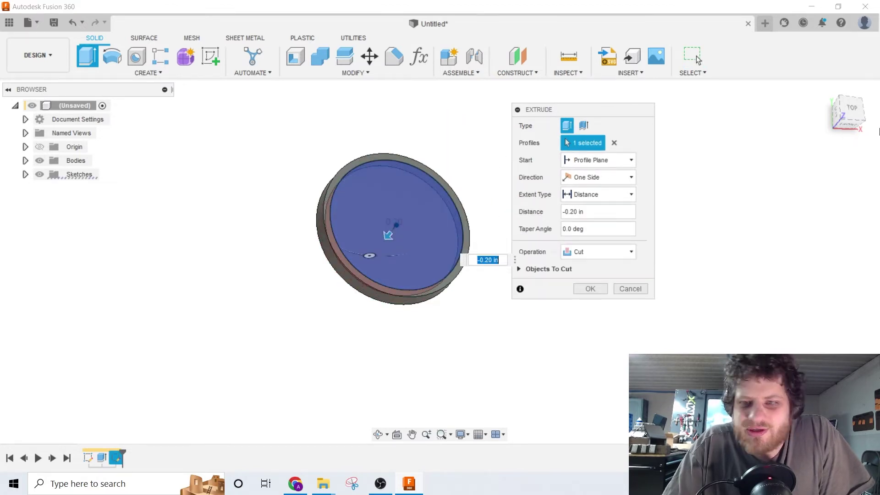
left_click(846, 130)
left_click(595, 208)
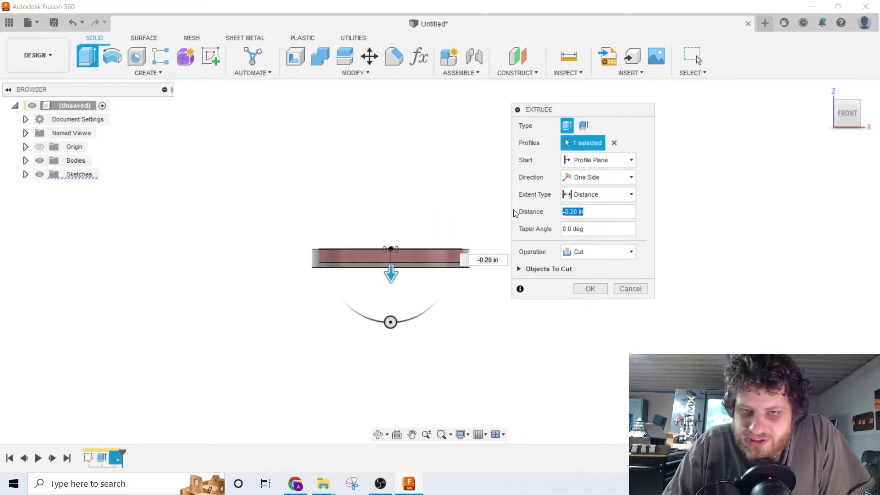
type("-.15")
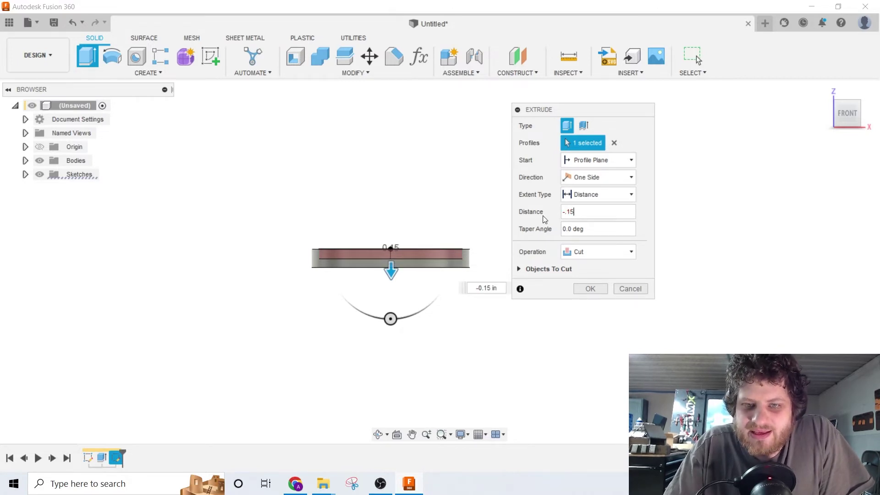
scroll(391, 259, "up", 3)
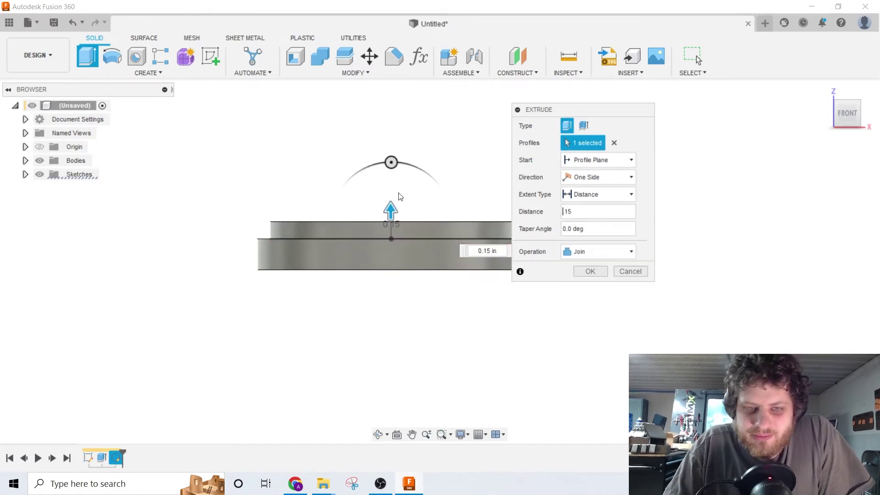
type("-")
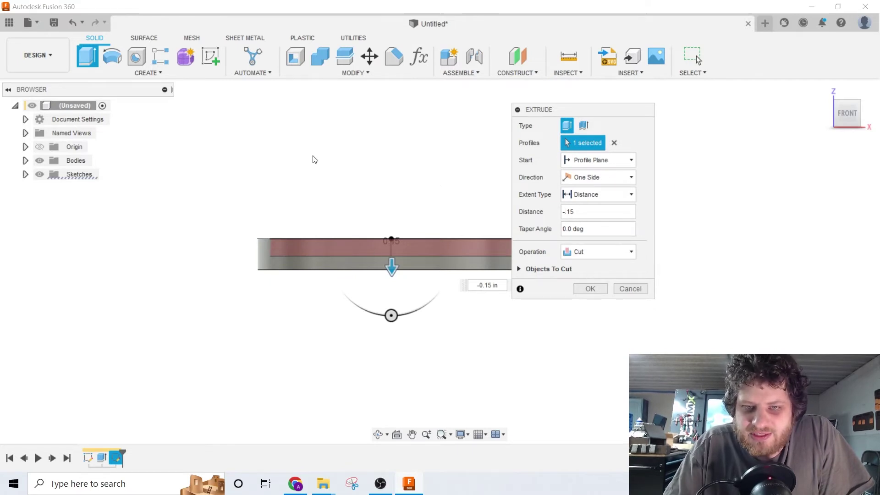
middle_click_drag(315, 182, 354, 208, "shift")
left_click(590, 288)
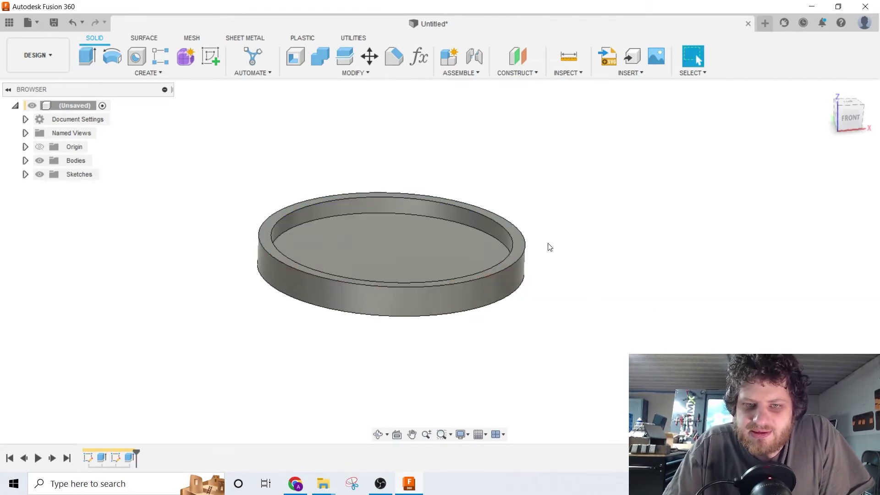
middle_click_drag(389, 161, 363, 111, "shift")
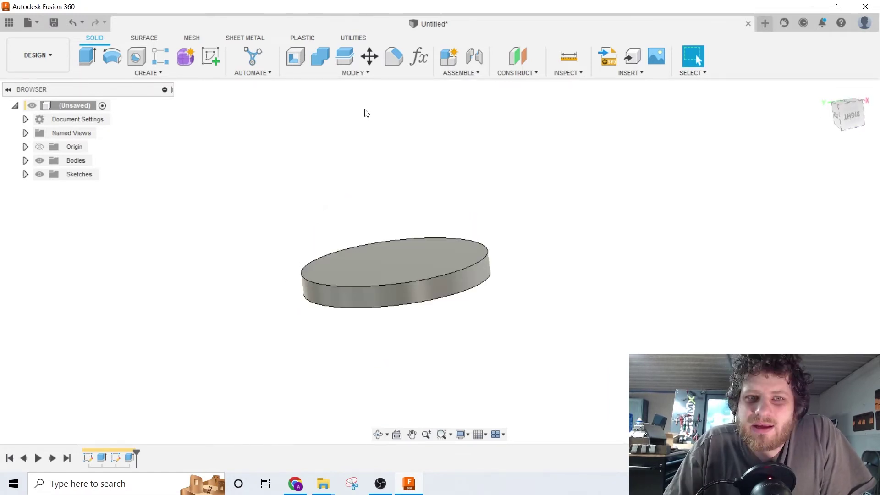
left_click(389, 62)
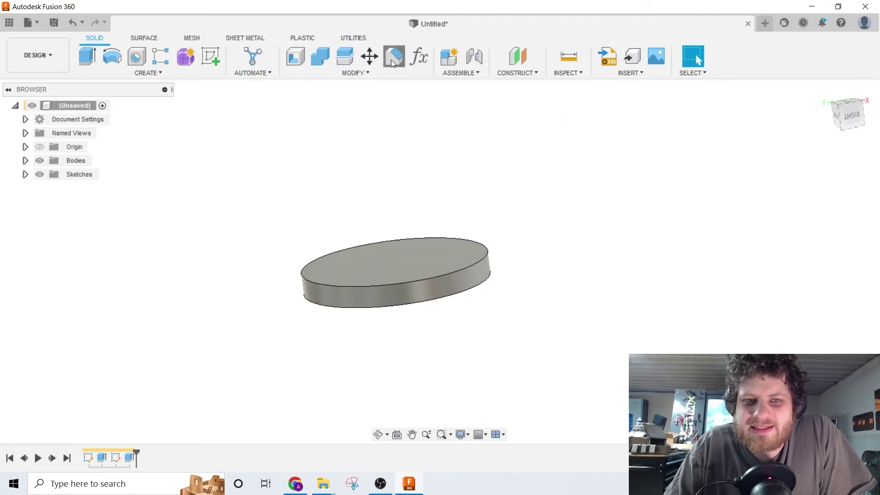
left_click(480, 262)
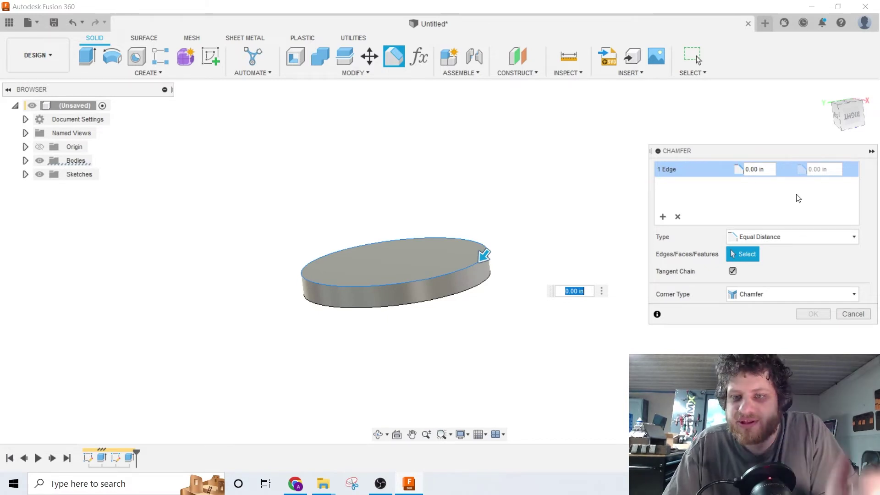
key("Escape")
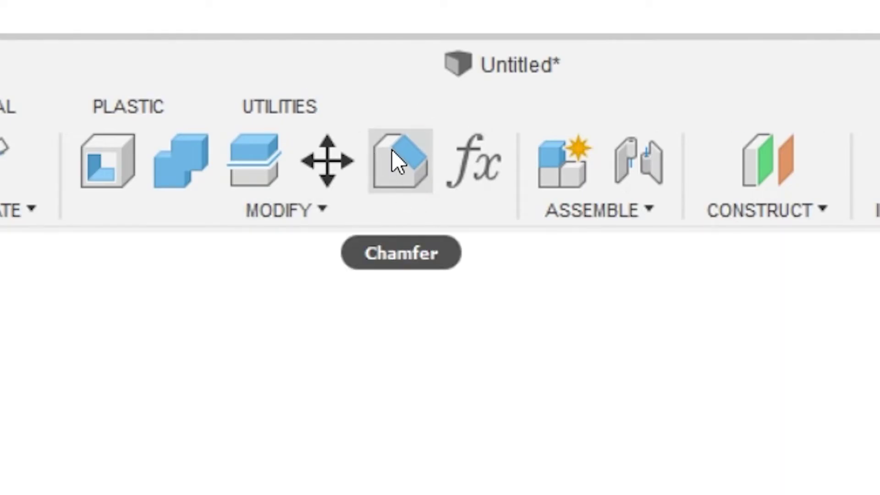
Step: Chamfer the outer edge of the disc's flat underside with an equal distance of .05 in
left_click(392, 151)
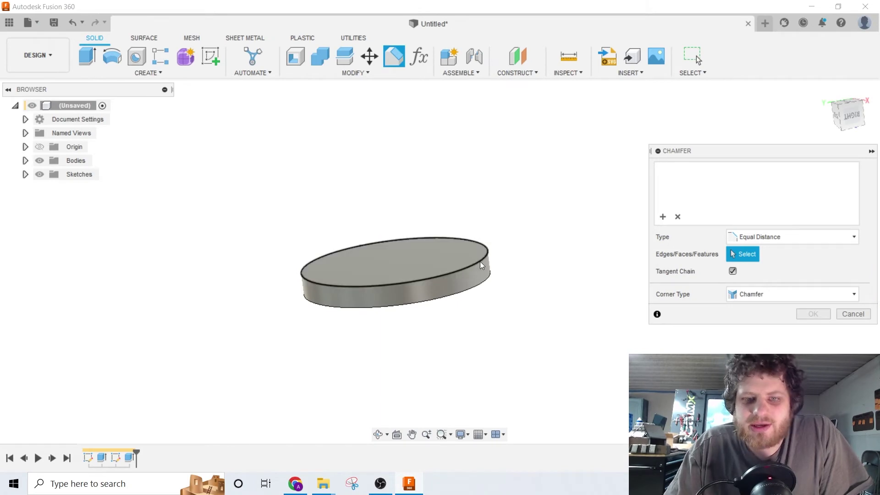
left_click(410, 280)
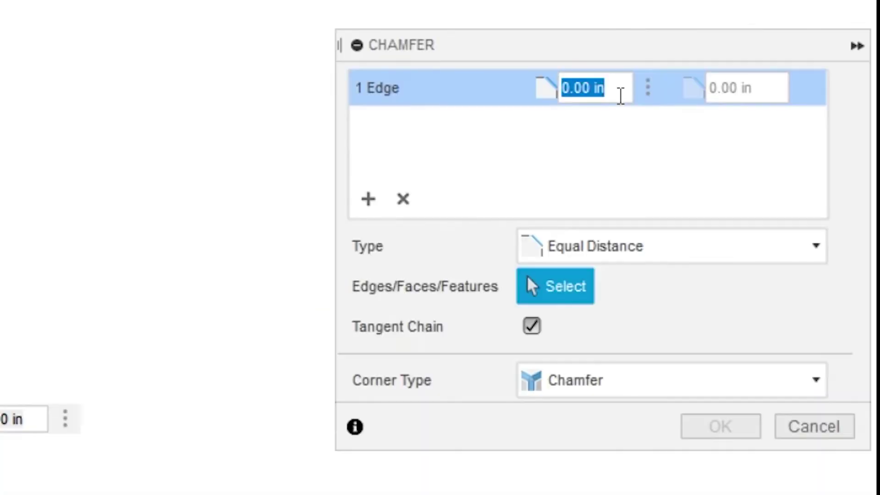
type(".05")
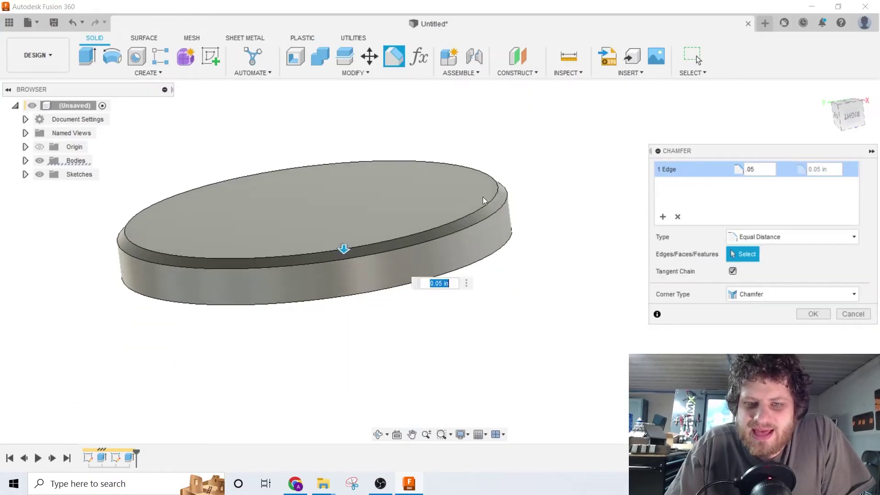
middle_click_drag(483, 196, 513, 189, "shift")
scroll(512, 189, "down", 2)
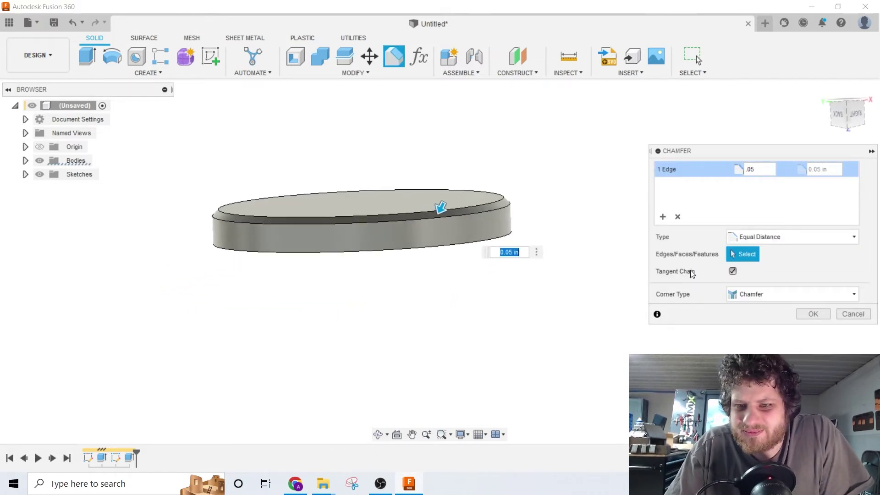
left_click(812, 314)
Step: Fillet the outer and inner edges of the rim around the recess with a constant .04 in radius
middle_click_drag(578, 283, 576, 159, "shift")
middle_click_drag(515, 214, 481, 110, "shift")
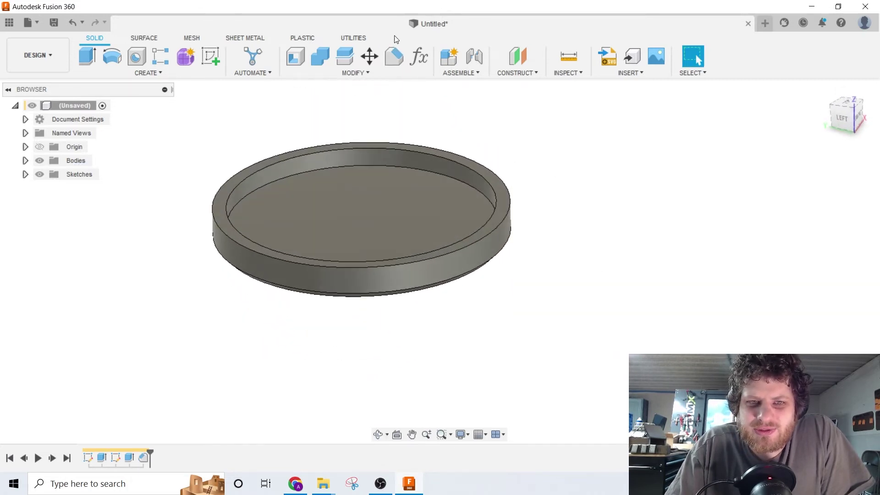
left_click(351, 76)
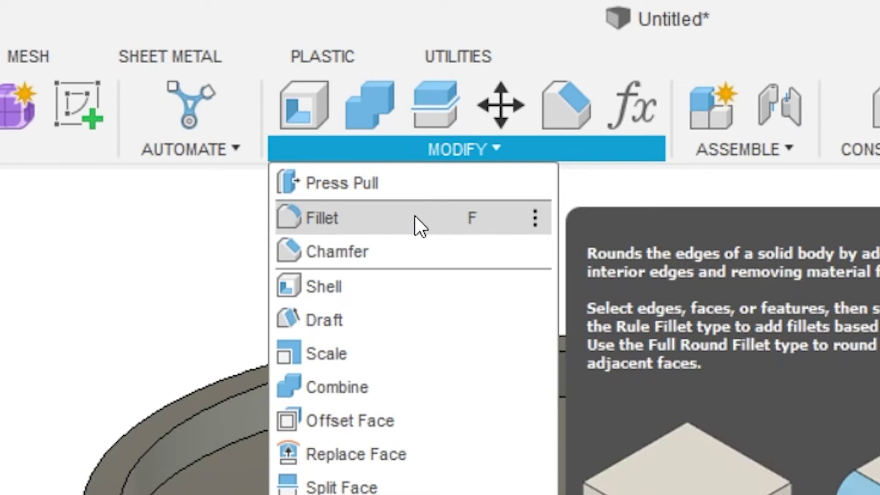
left_click(414, 218)
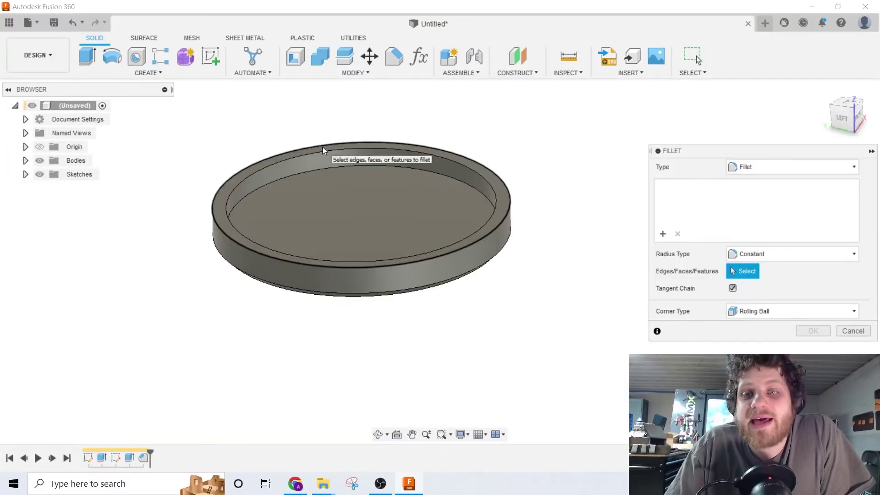
left_click(214, 210)
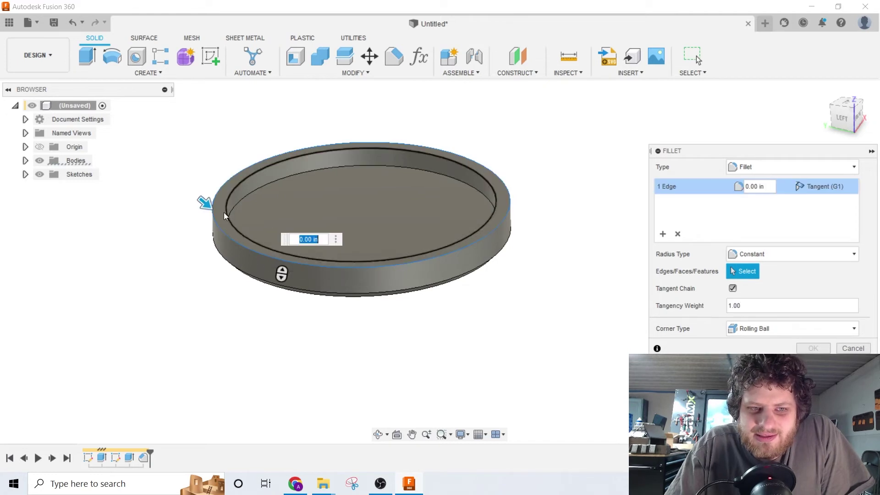
left_click(224, 213)
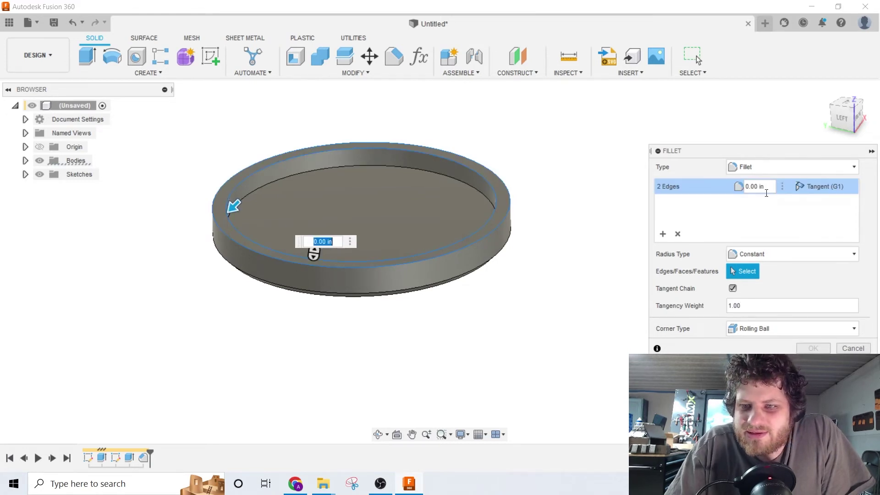
type(".02")
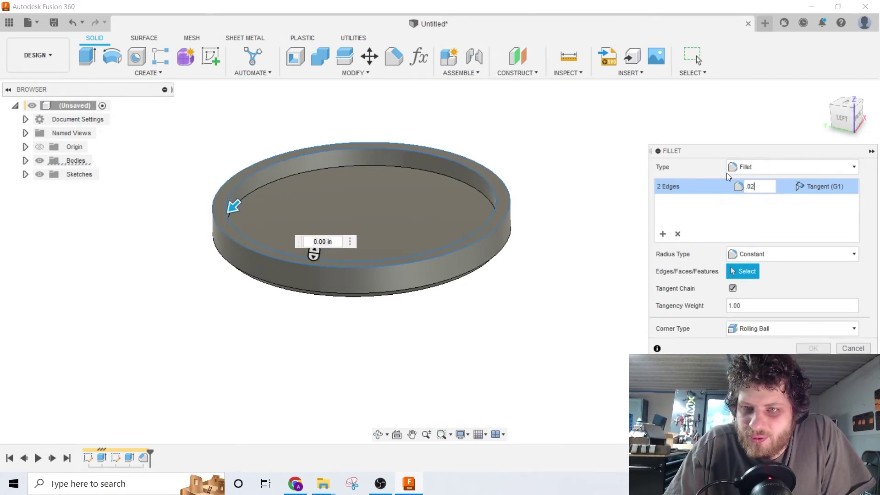
scroll(499, 213, "up", 5)
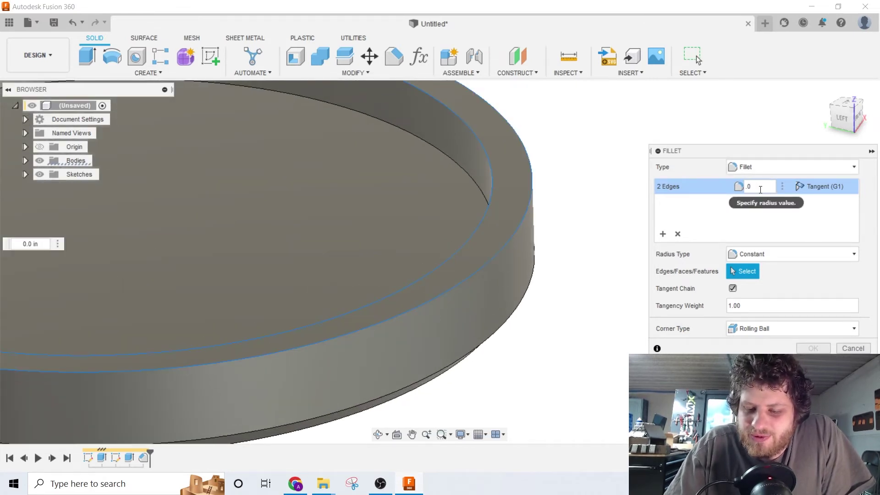
scroll(552, 185, "down", 5)
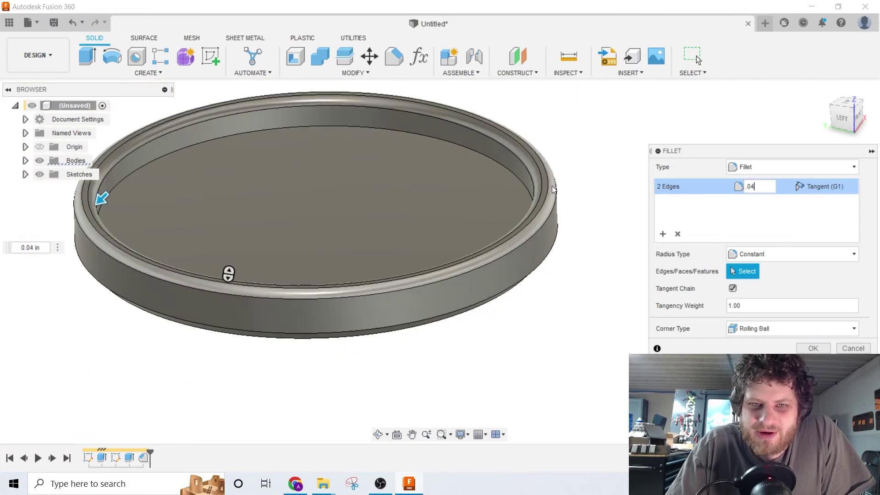
middle_click_drag(190, 116, 223, 151, "shift")
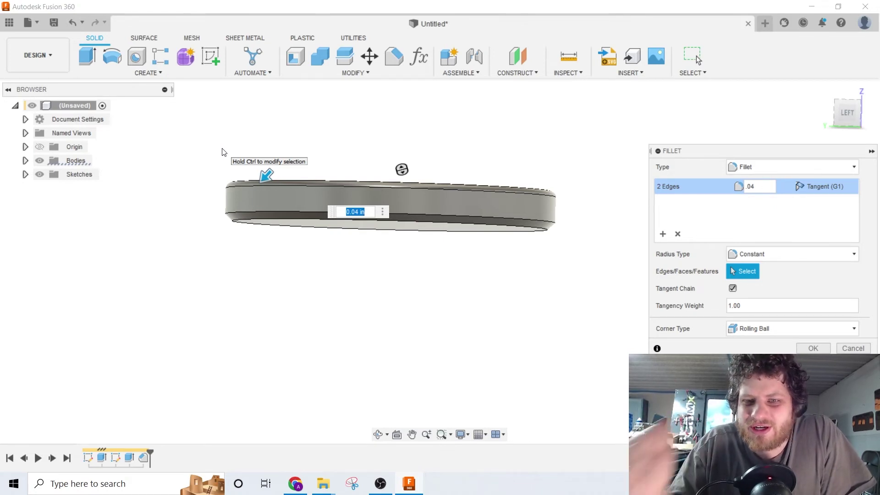
middle_click_drag(224, 151, 247, 295, "shift")
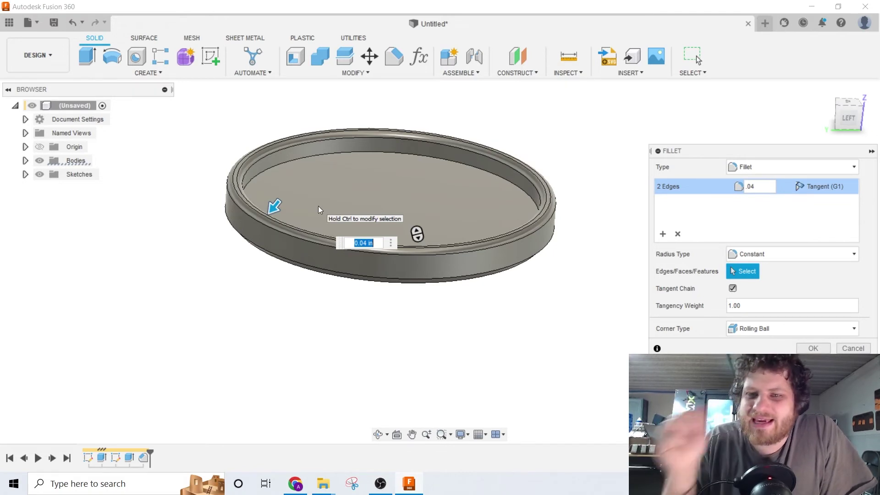
left_click(820, 348)
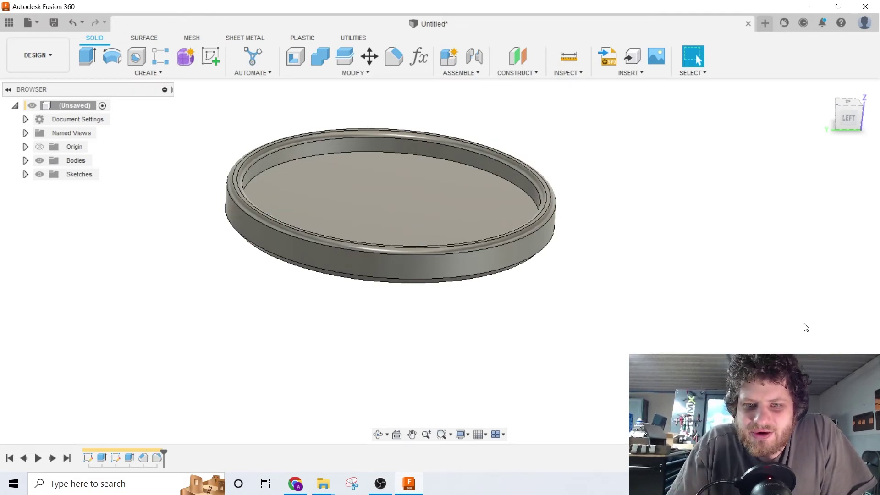
middle_click_drag(319, 210, 422, 271, "shift")
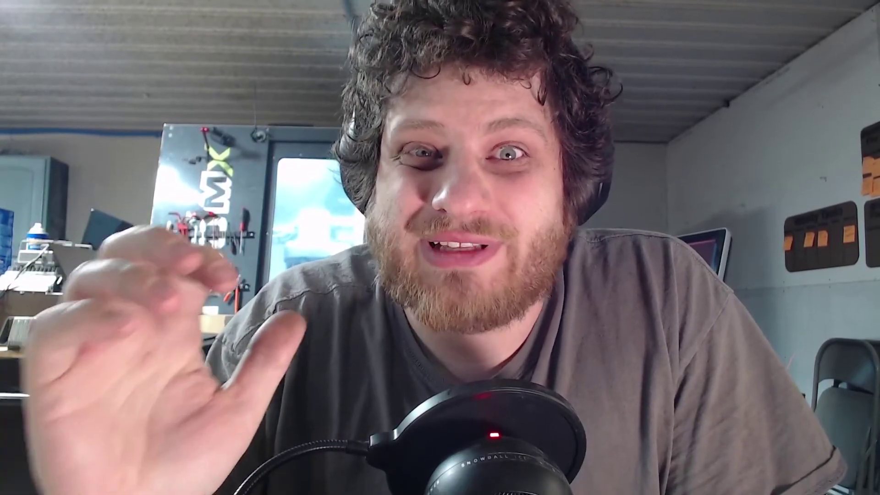